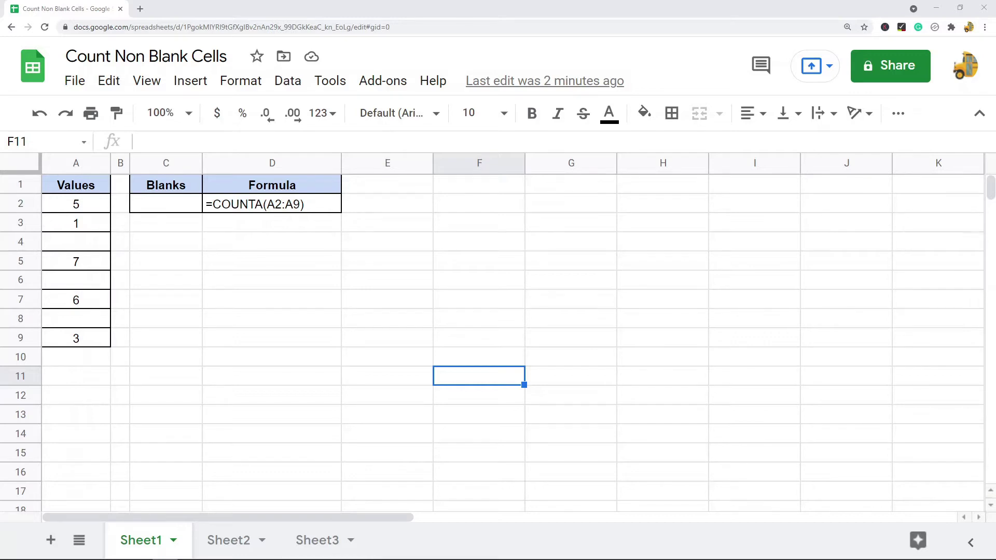
# Point out the blank cells in Values, including A8, then select cell C2 under Blanks
pyautogui.click(95, 245)
pyautogui.click(91, 282)
pyautogui.click(88, 320)
pyautogui.moveTo(75, 204); pyautogui.dragTo(78, 353)
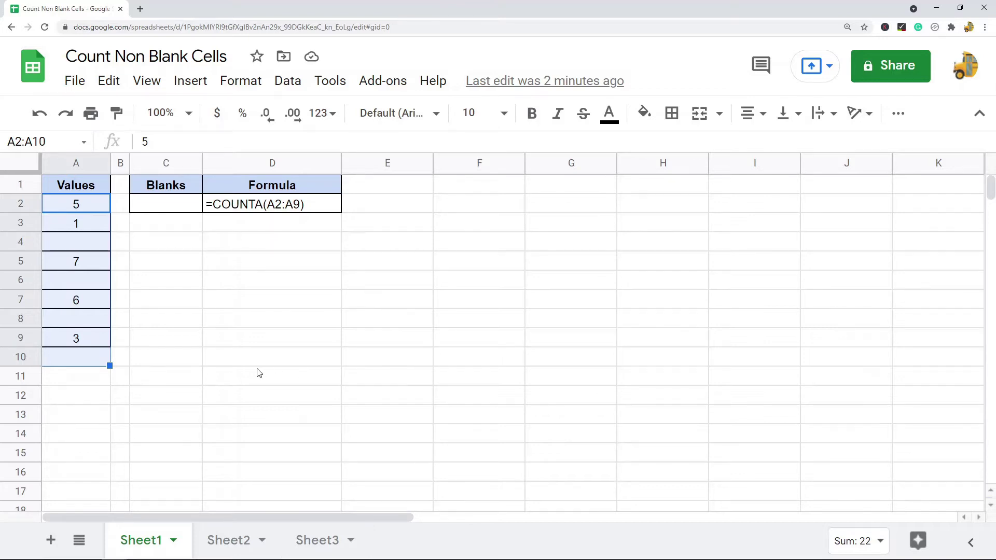
pyautogui.click(338, 337)
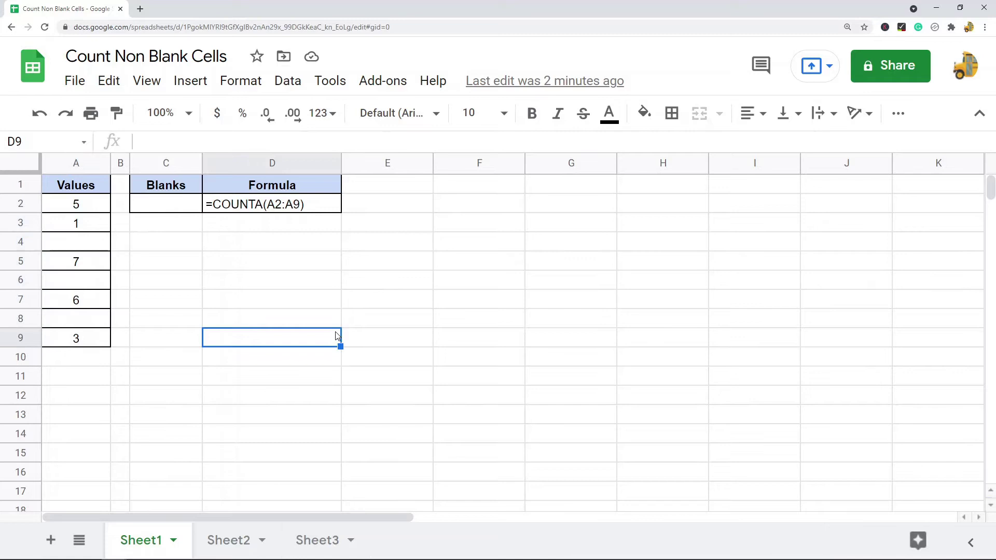
pyautogui.click(171, 208)
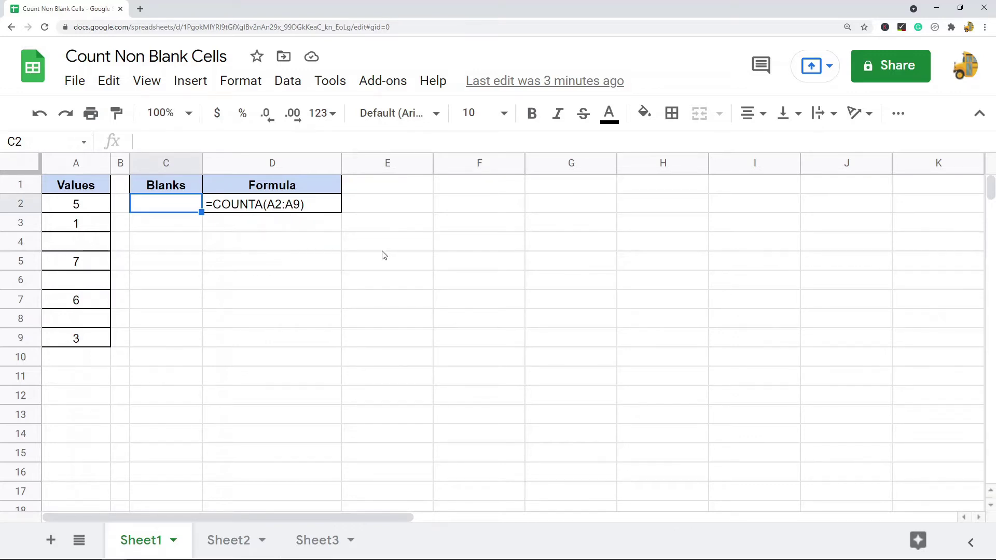
# Enter =COUNTA(A2:A9) in C2, replacing an abandoned =COUNT( entry
pyautogui.doubleClick(188, 209)
pyautogui.write('=count(')
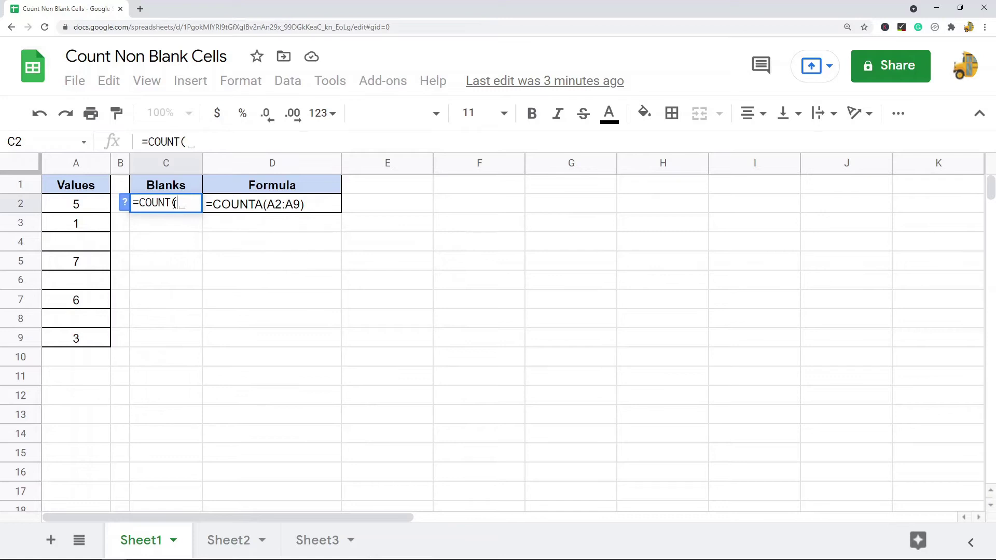
pyautogui.press('Escape')
pyautogui.write('=counta')
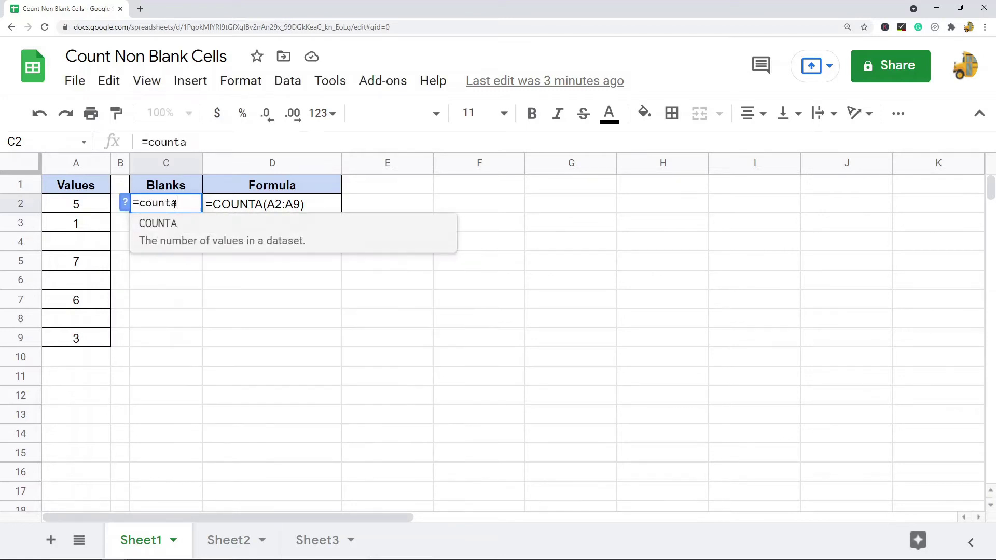
pyautogui.write('(')
pyautogui.click(71, 207)
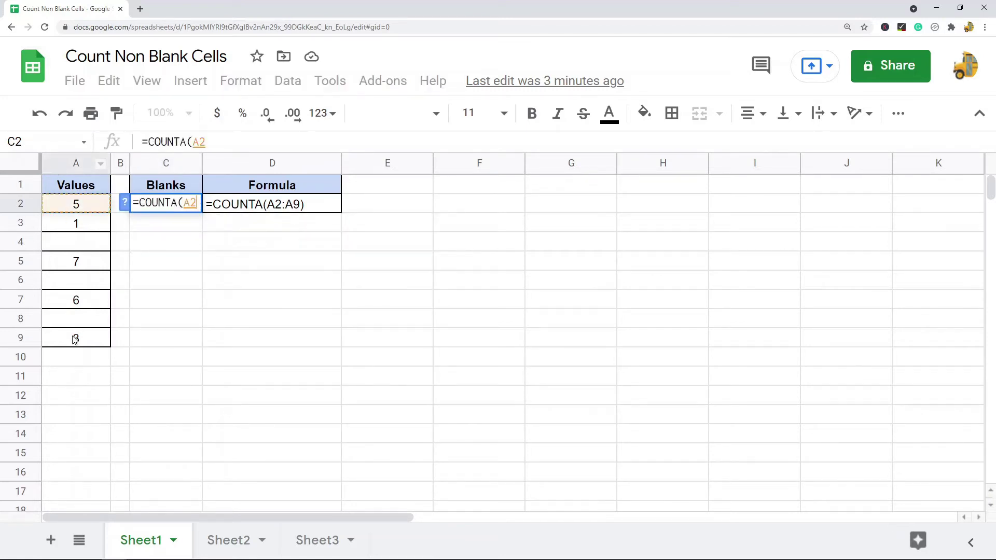
pyautogui.moveTo(75, 339); pyautogui.dragTo(74, 338)
pyautogui.click(249, 143)
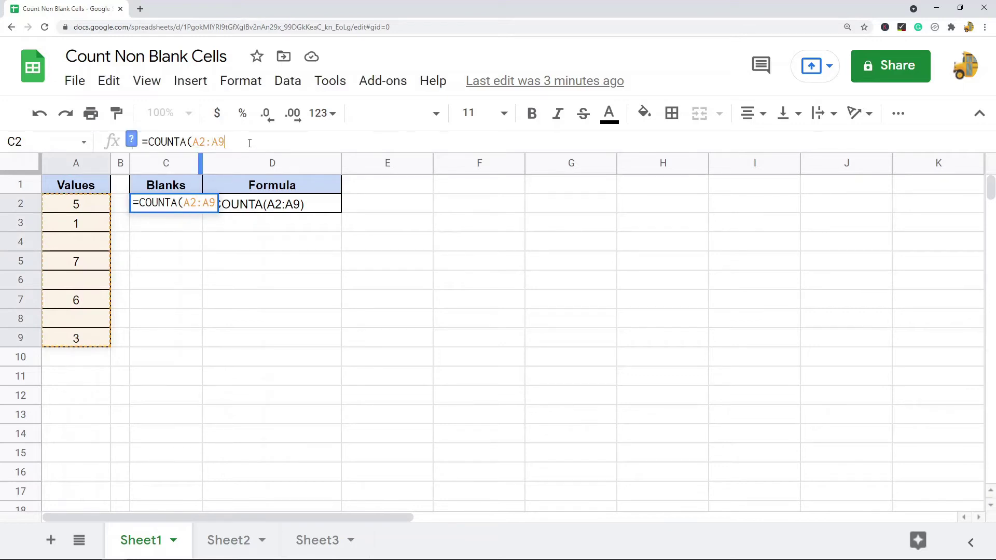
pyautogui.press('Return')
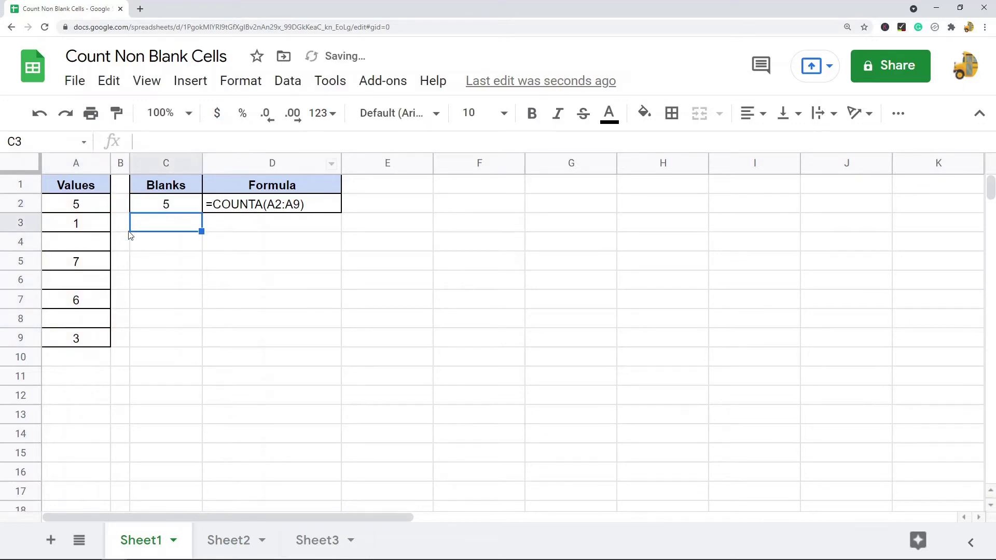
# Point out the numeric entries in Values down to cell A9
pyautogui.click(83, 211)
pyautogui.click(83, 228)
pyautogui.click(87, 267)
pyautogui.click(99, 302)
pyautogui.click(88, 346)
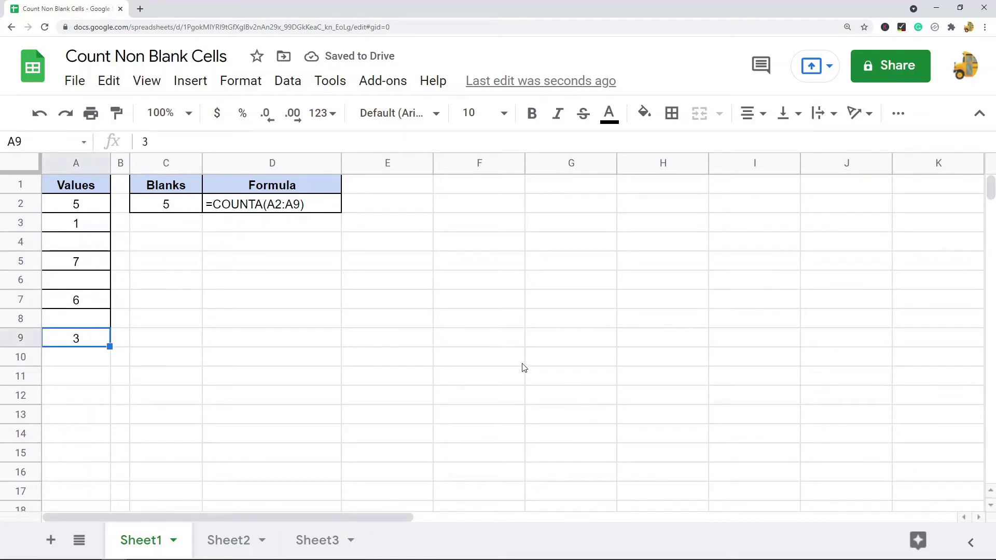
# Fill the empty cell A8 with the word 'Text'
pyautogui.click(91, 326)
pyautogui.doubleClick(88, 322)
pyautogui.write('Text')
pyautogui.click(125, 321)
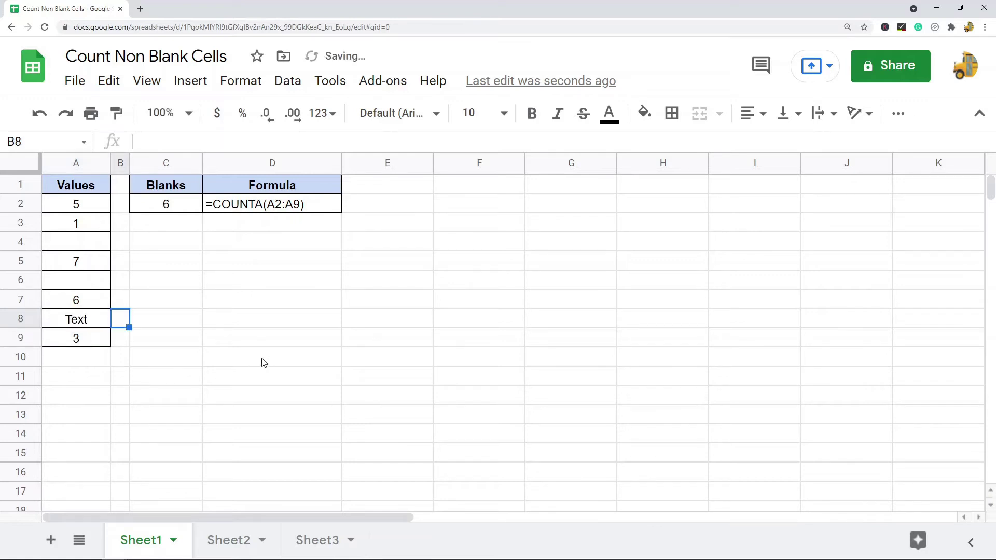
# Extend the Blanks formula to =COUNTA(A2:A9,E2:E9), now returning 6
pyautogui.click(170, 202)
pyautogui.click(224, 142)
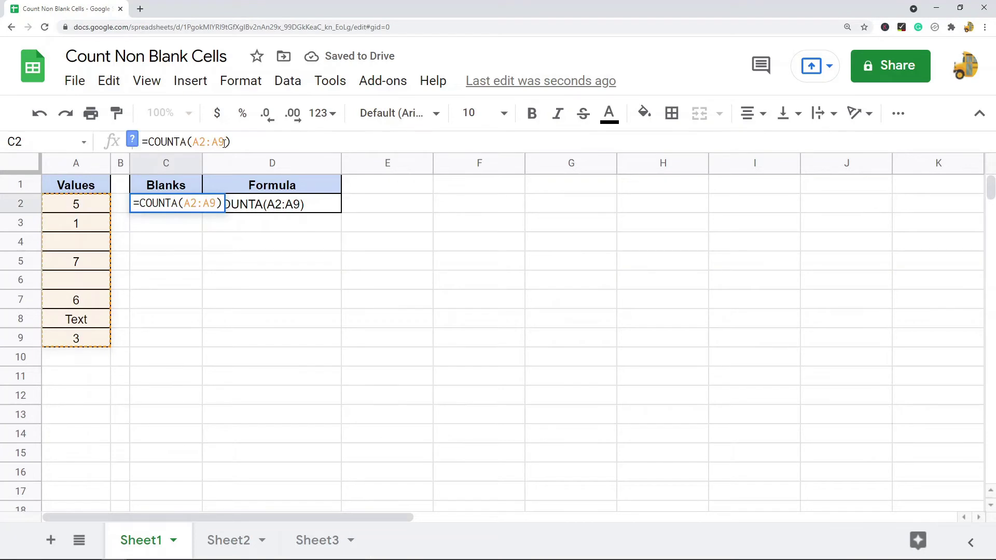
pyautogui.write(',E2')
pyautogui.write(':')
pyautogui.write('E9')
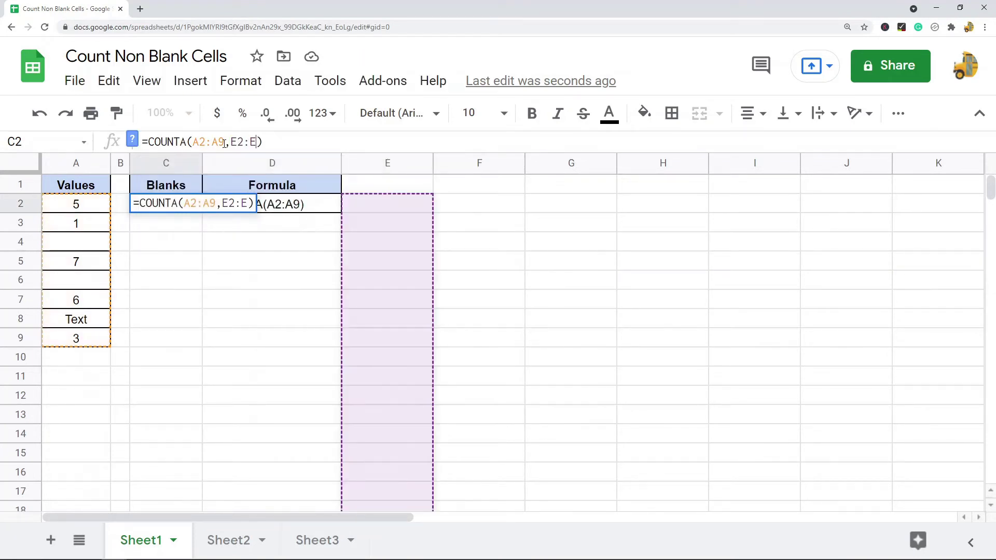
pyautogui.press('Return')
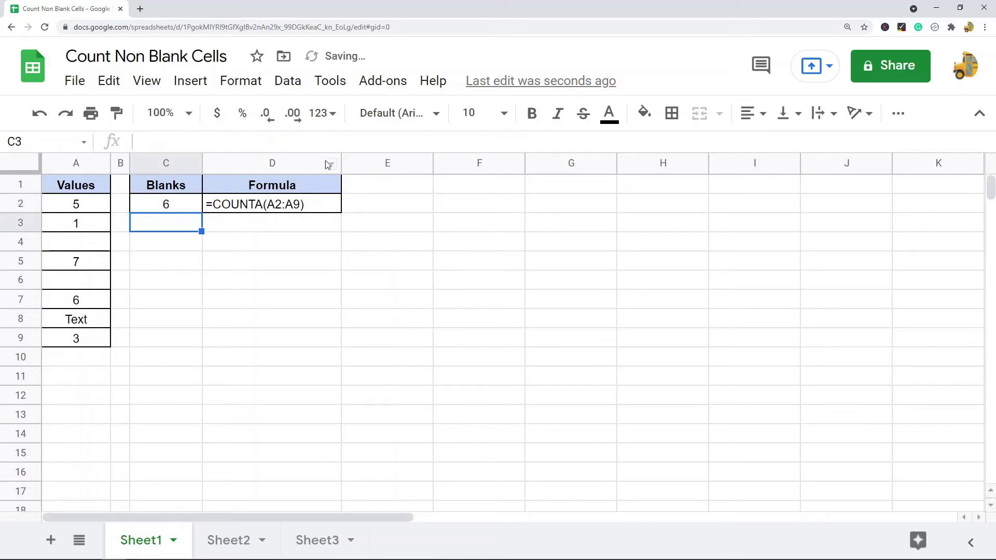
pyautogui.click(182, 205)
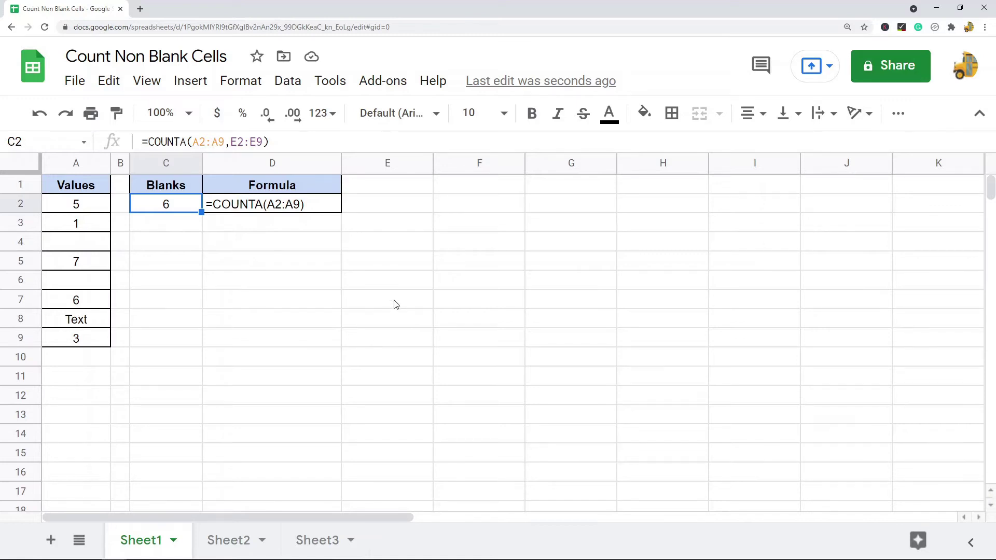
# On Sheet2, enter =COUNT(A2:A9) in the Blanks cell C2
pyautogui.click(240, 540)
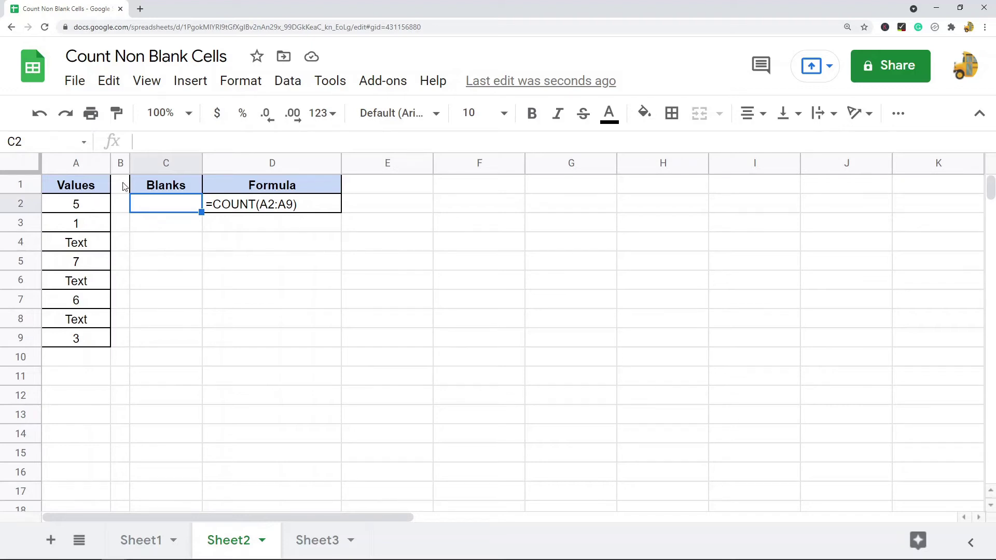
pyautogui.write('=count(')
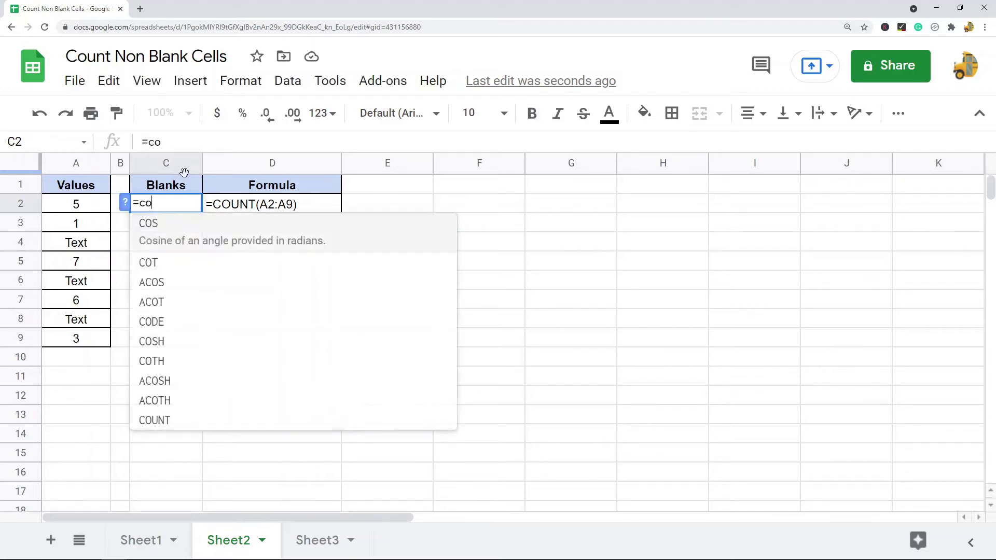
pyautogui.moveTo(86, 207); pyautogui.dragTo(96, 347)
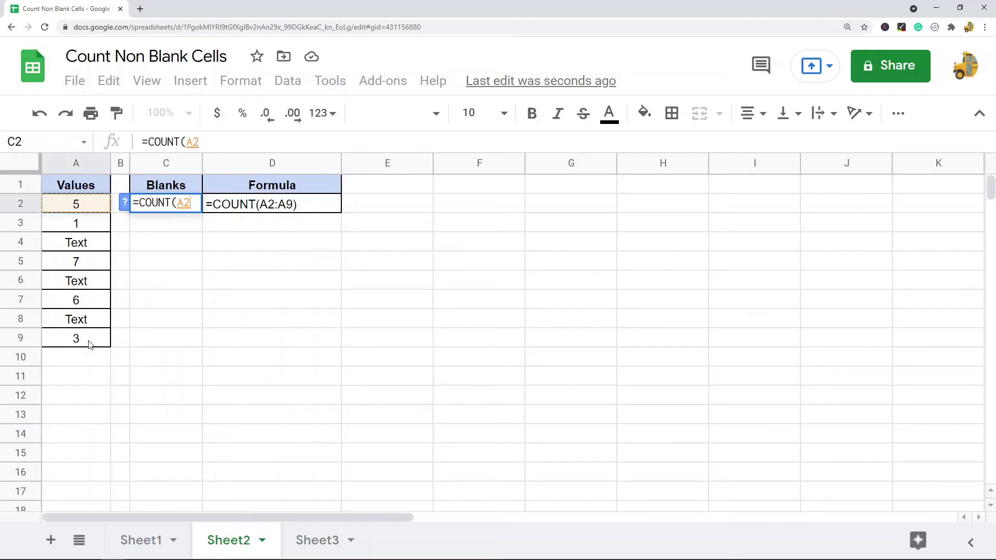
pyautogui.click(258, 140)
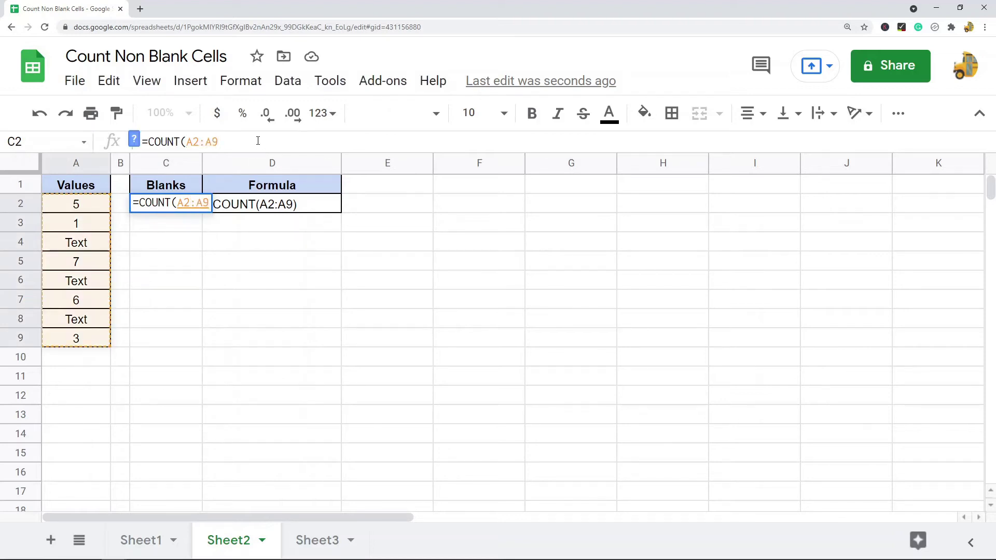
pyautogui.press('Return')
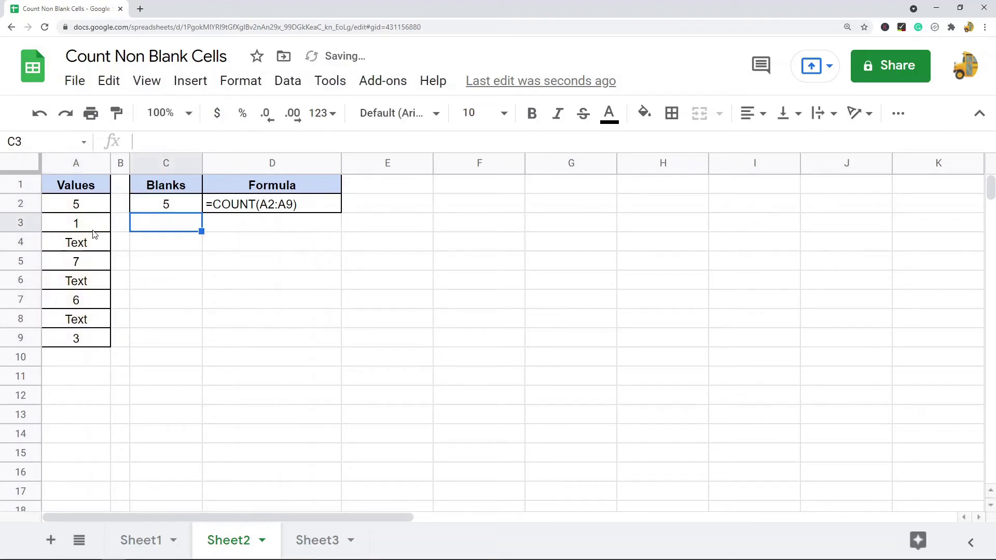
# Check each numeric entry in Values, ending at 3, then each Text entry
pyautogui.click(95, 207)
pyautogui.click(93, 226)
pyautogui.click(96, 263)
pyautogui.click(96, 301)
pyautogui.click(82, 343)
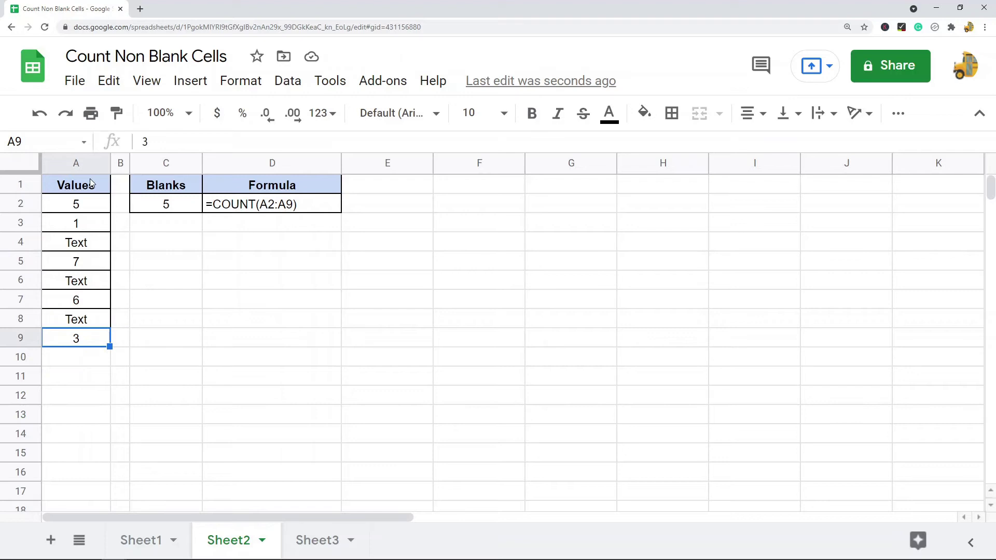
pyautogui.click(95, 246)
pyautogui.click(94, 283)
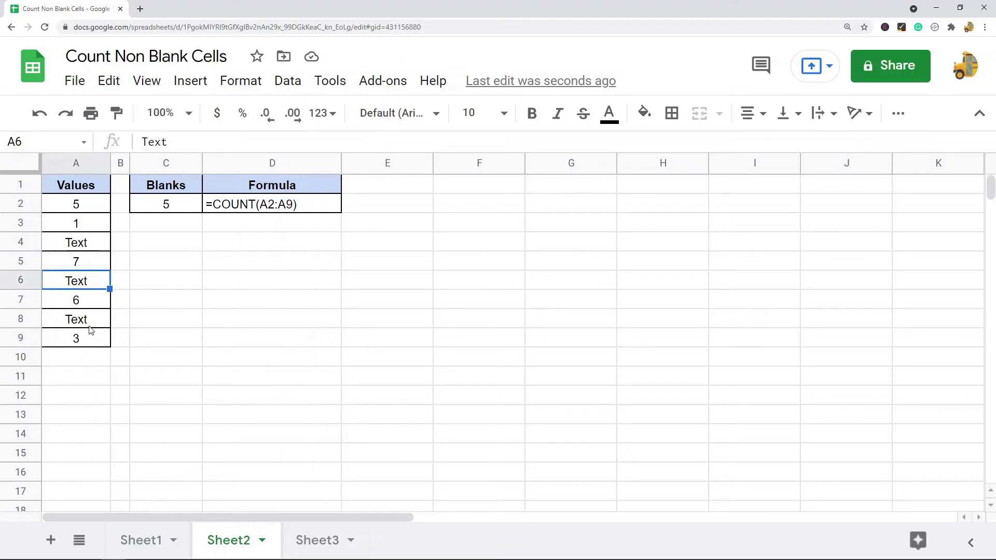
pyautogui.click(94, 325)
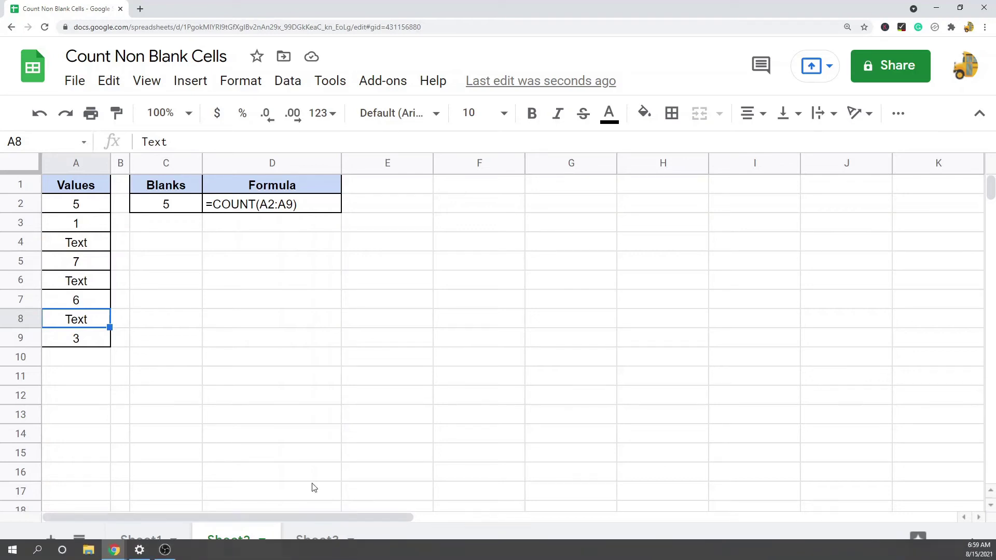
# On Sheet3, start the Blanks formula in C2 with =COUNTA(A2:A9)
pyautogui.click(313, 540)
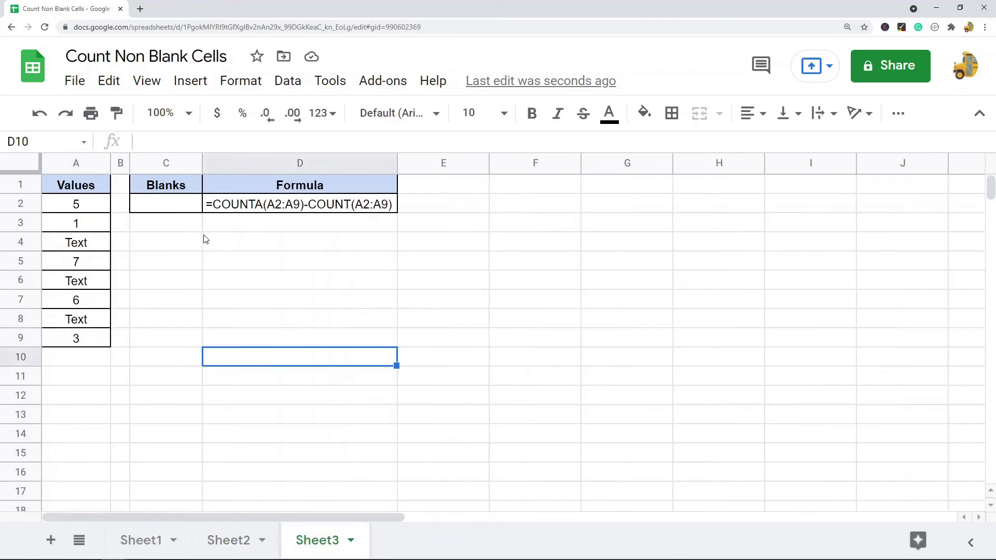
pyautogui.click(165, 204)
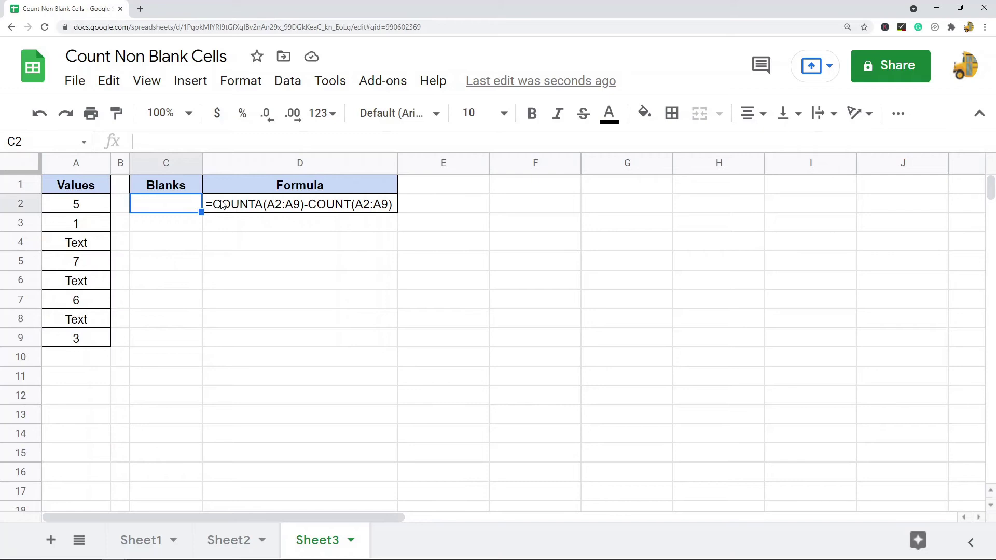
pyautogui.write('=counta')
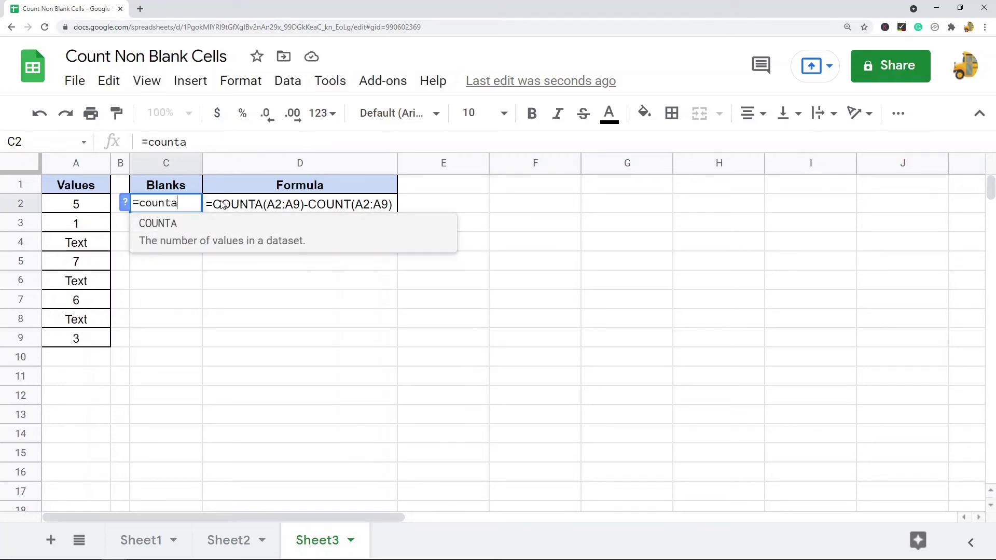
pyautogui.press('Tab')
pyautogui.moveTo(95, 209); pyautogui.dragTo(79, 343)
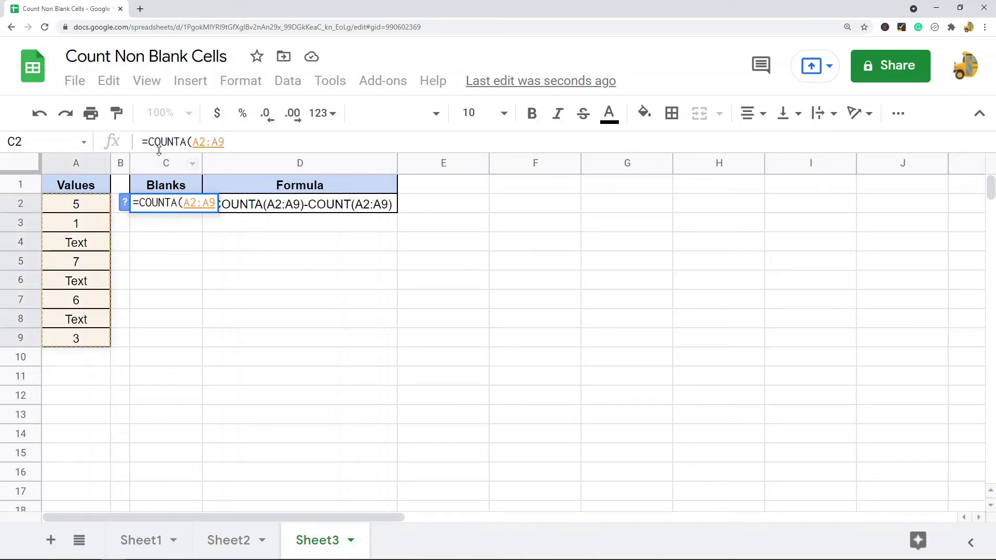
pyautogui.click(272, 143)
# Subtract COUNT(A2:A9) to complete =COUNTA(A2:A9)-COUNT(A2:A9), returning 3
pyautogui.write(')-')
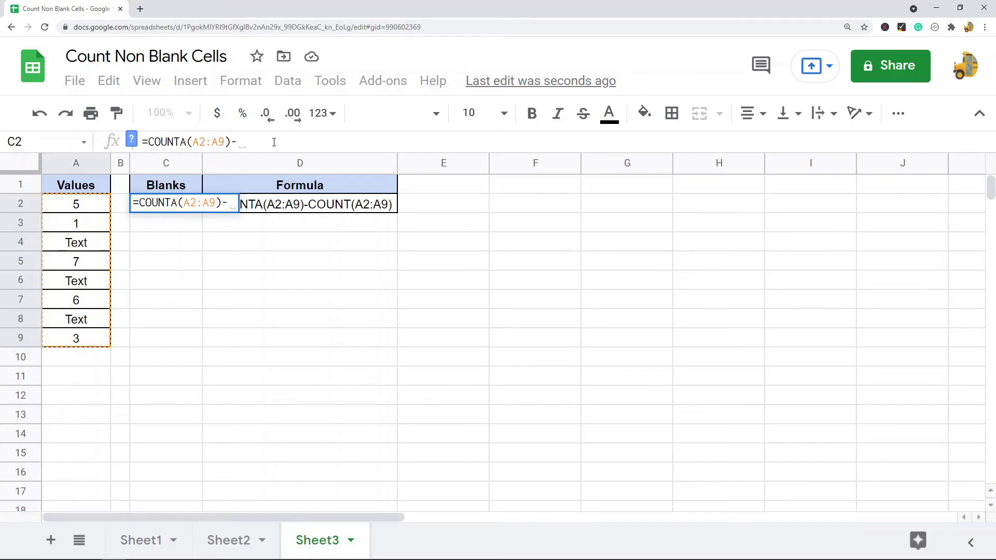
pyautogui.write('COUNT')
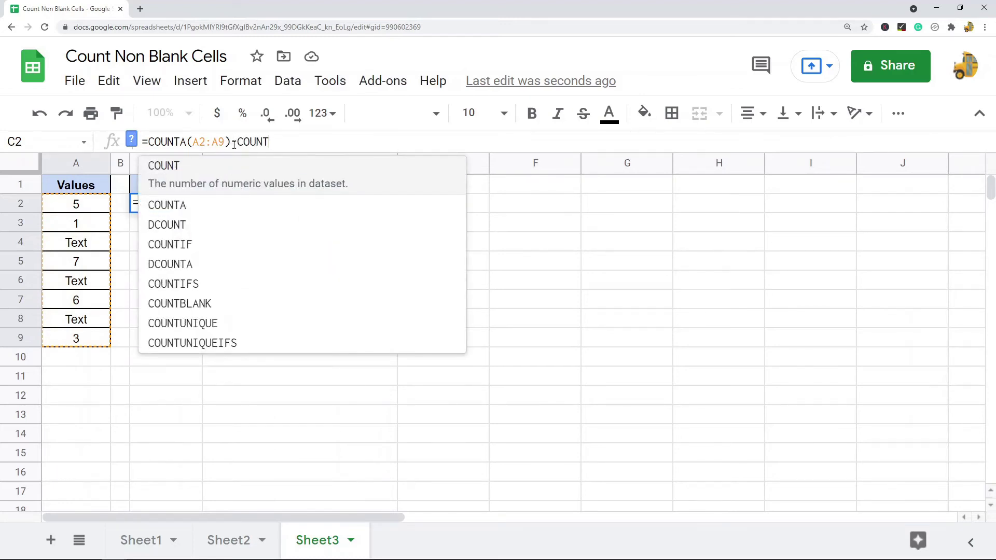
pyautogui.write('(')
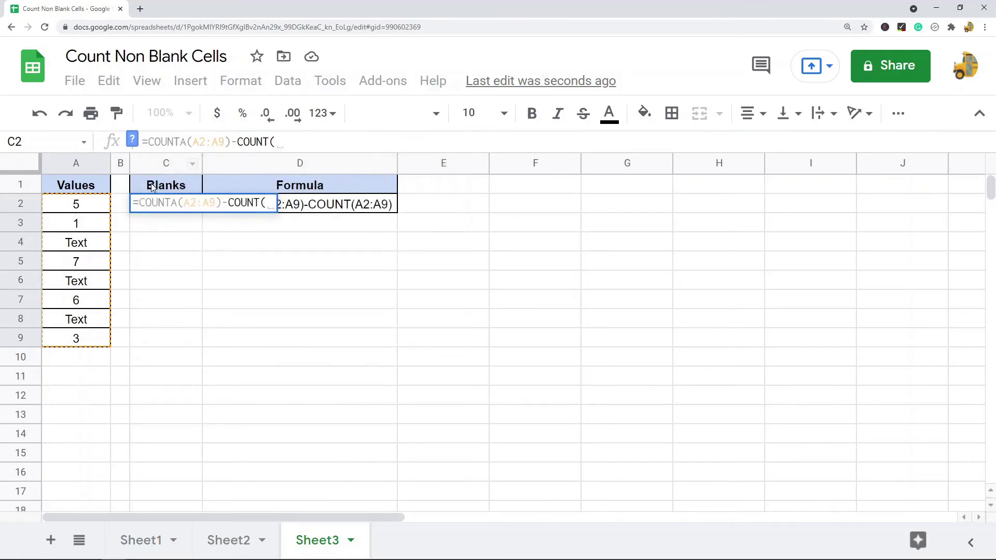
pyautogui.moveTo(82, 206); pyautogui.dragTo(81, 343)
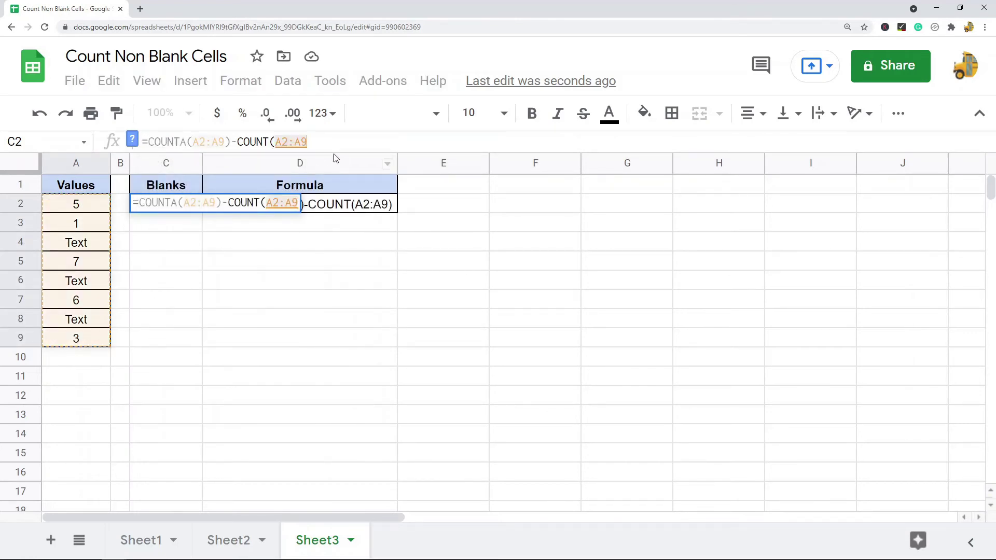
pyautogui.write(')')
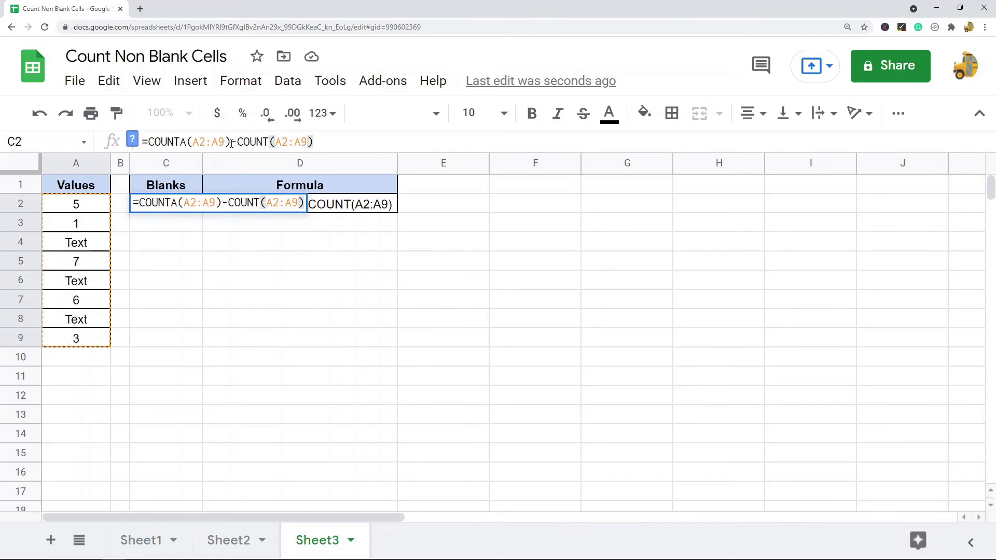
pyautogui.moveTo(236, 143); pyautogui.dragTo(231, 143)
pyautogui.click(340, 144)
pyautogui.press('Return')
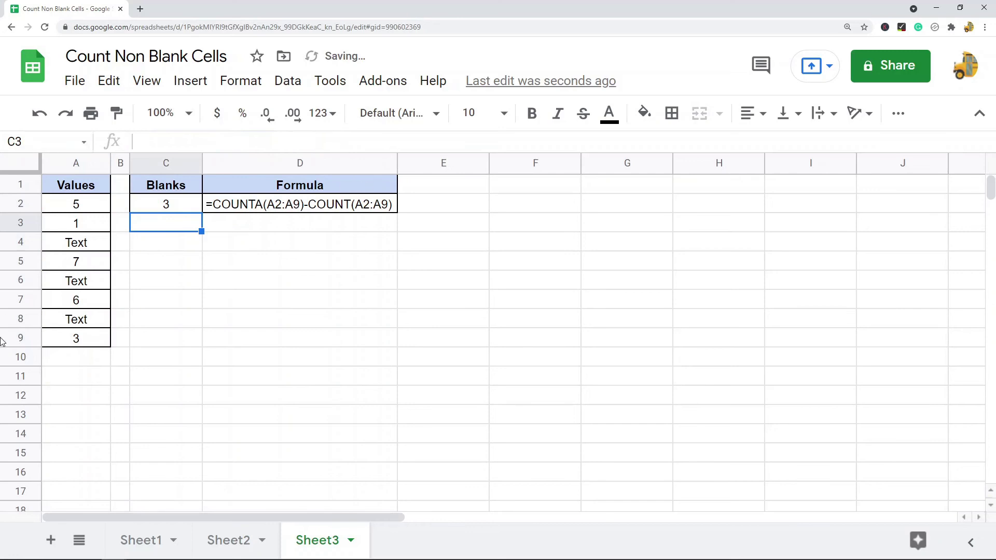
pyautogui.click(93, 247)
pyautogui.click(87, 283)
pyautogui.click(83, 323)
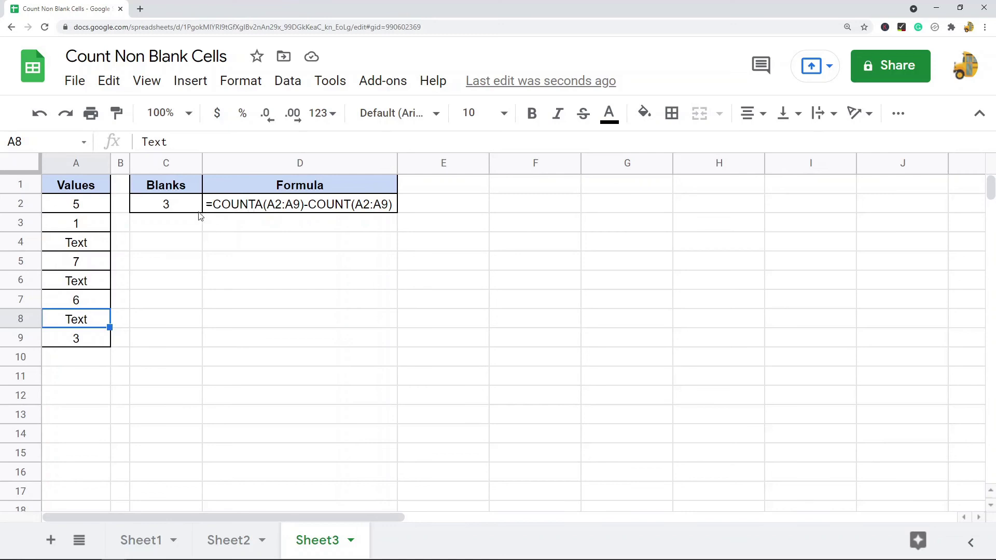
pyautogui.click(172, 208)
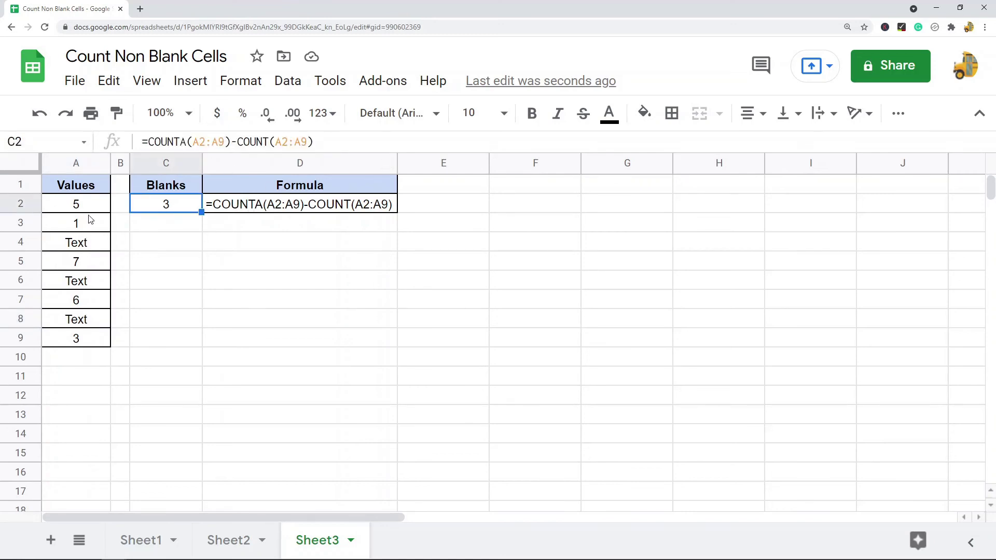
pyautogui.moveTo(92, 204); pyautogui.dragTo(98, 340)
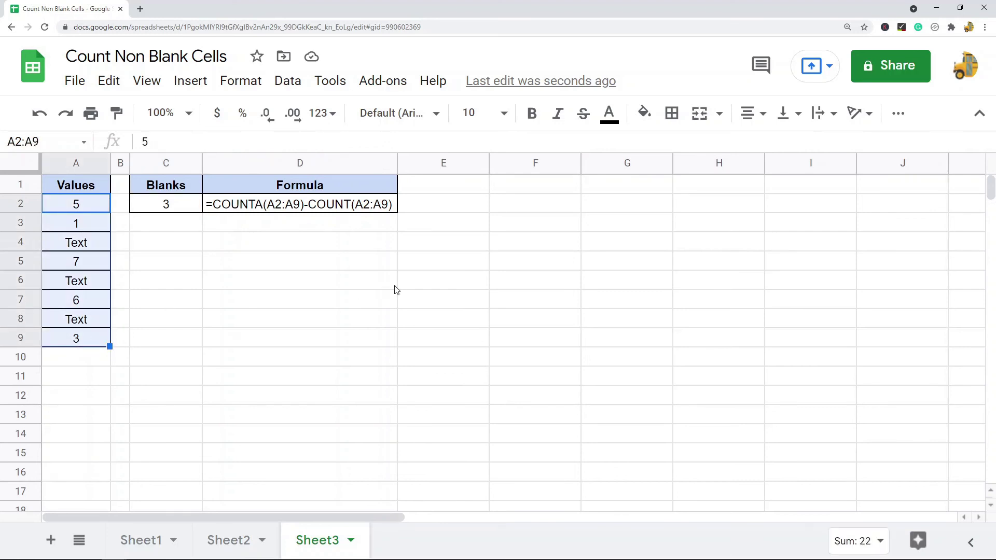
pyautogui.click(182, 206)
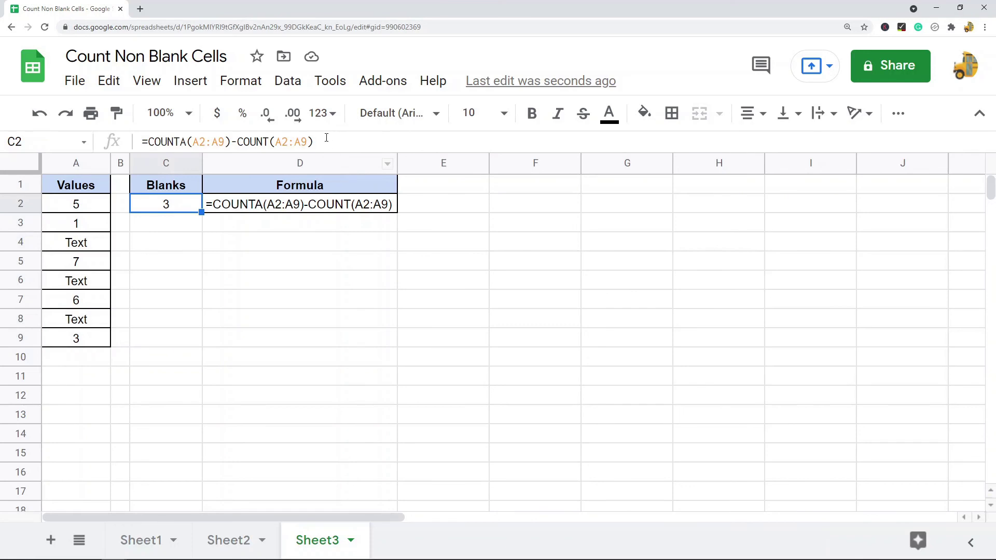